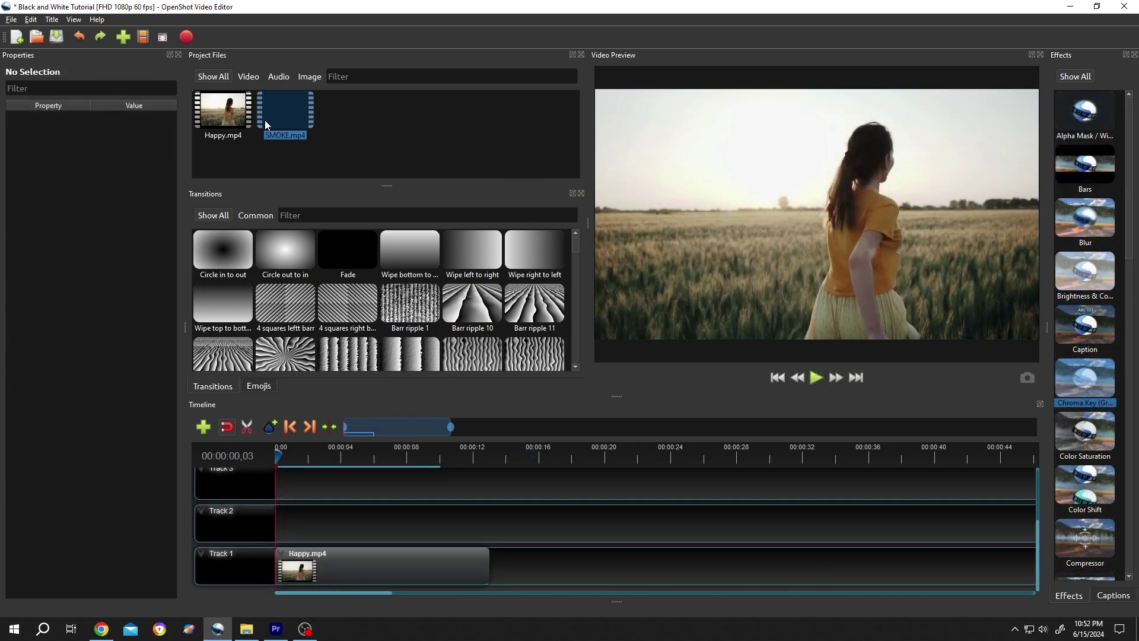
- Place SMOKE.mp4 on Track 2 and drop the Chroma Key effect onto it
left_click_drag(276, 112, 275, 511)
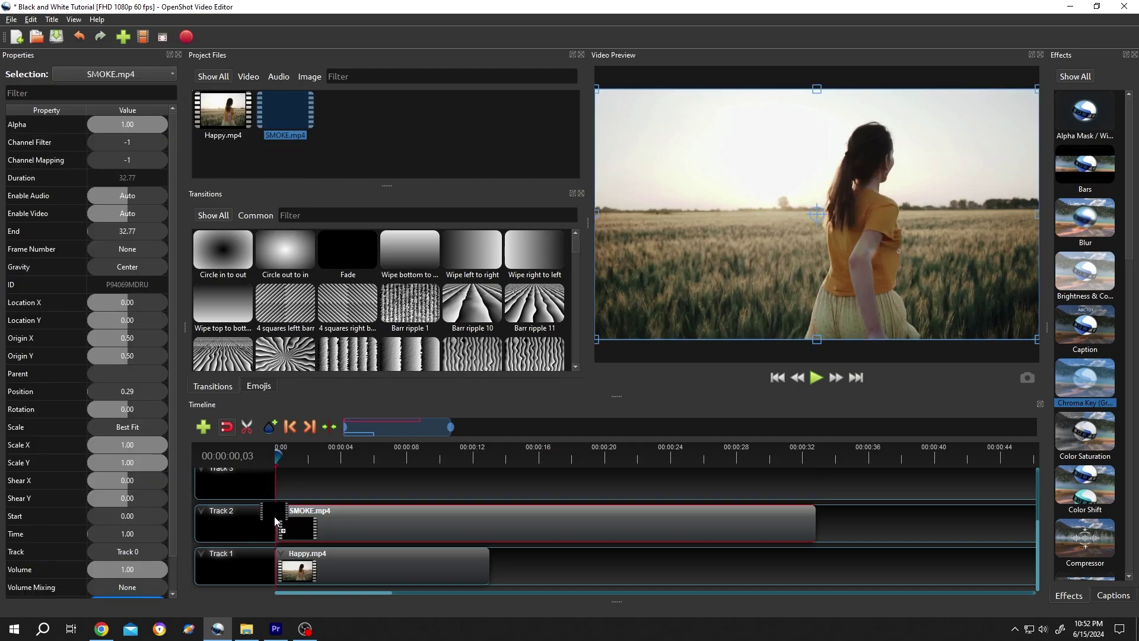
left_click_drag(278, 456, 396, 468)
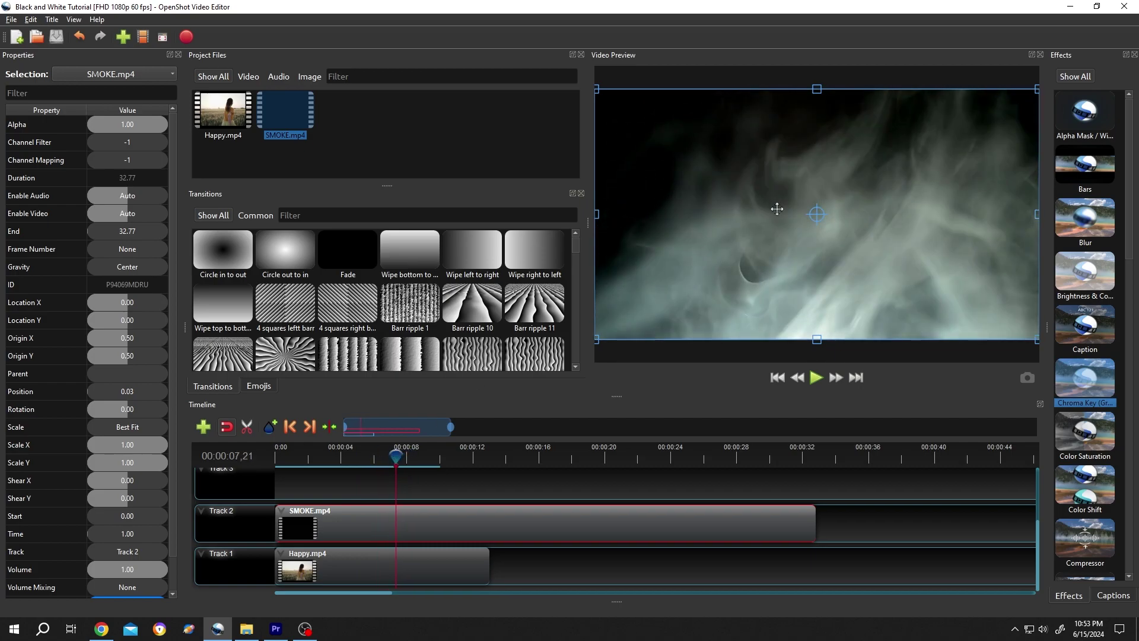
left_click_drag(1129, 141, 1132, 199)
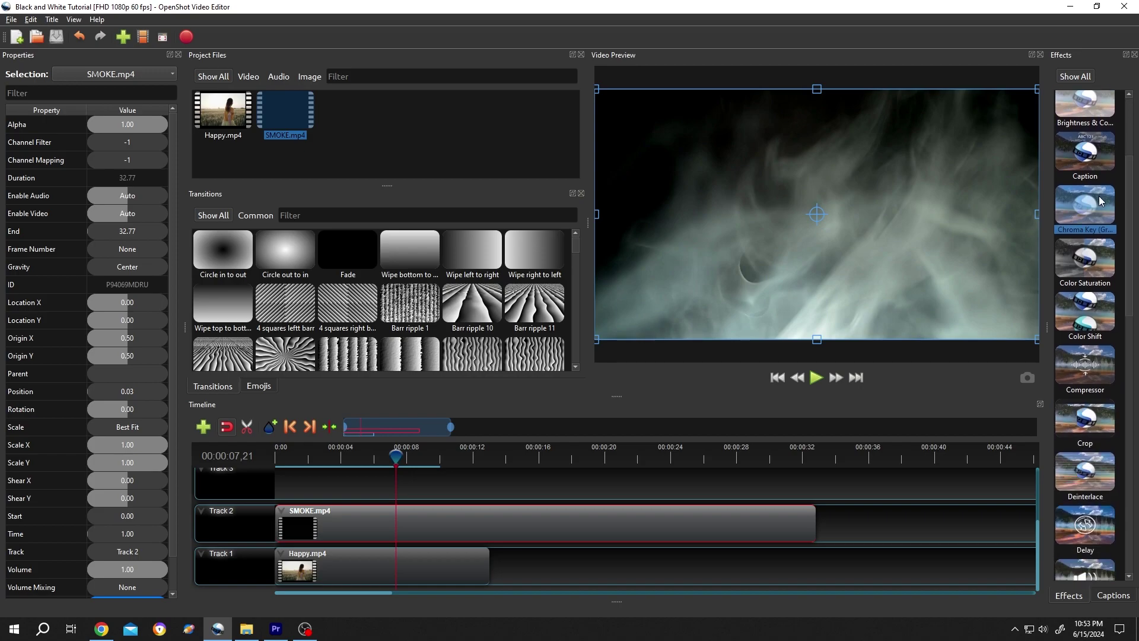
left_click_drag(1099, 203, 425, 522)
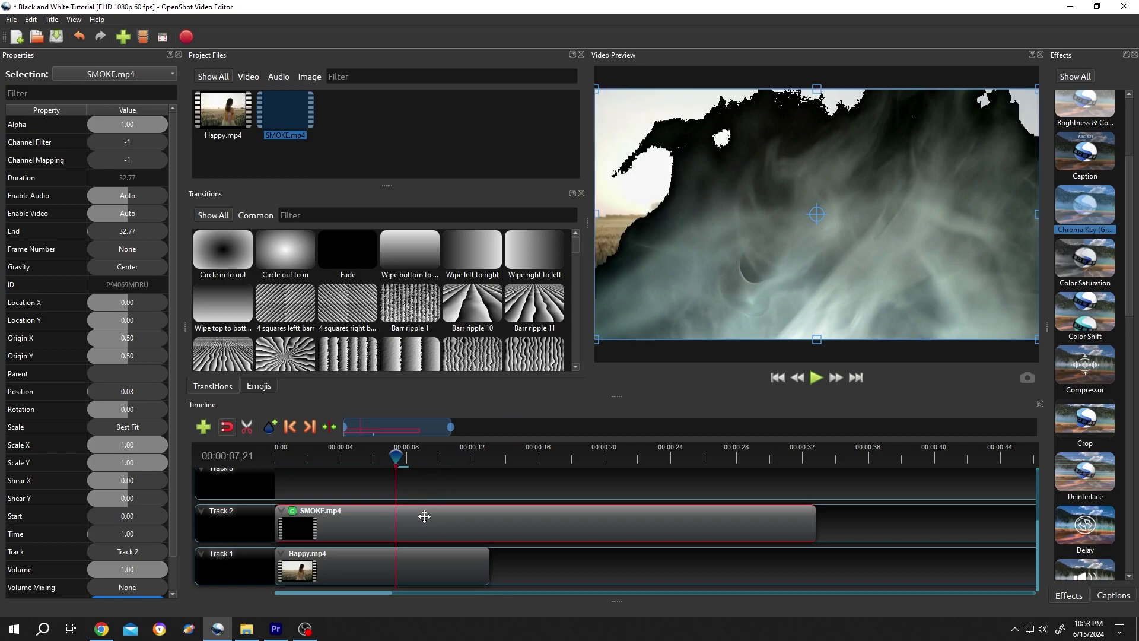
- Set the smoke clip's Chroma Key method to HSL luminance
left_click(292, 512)
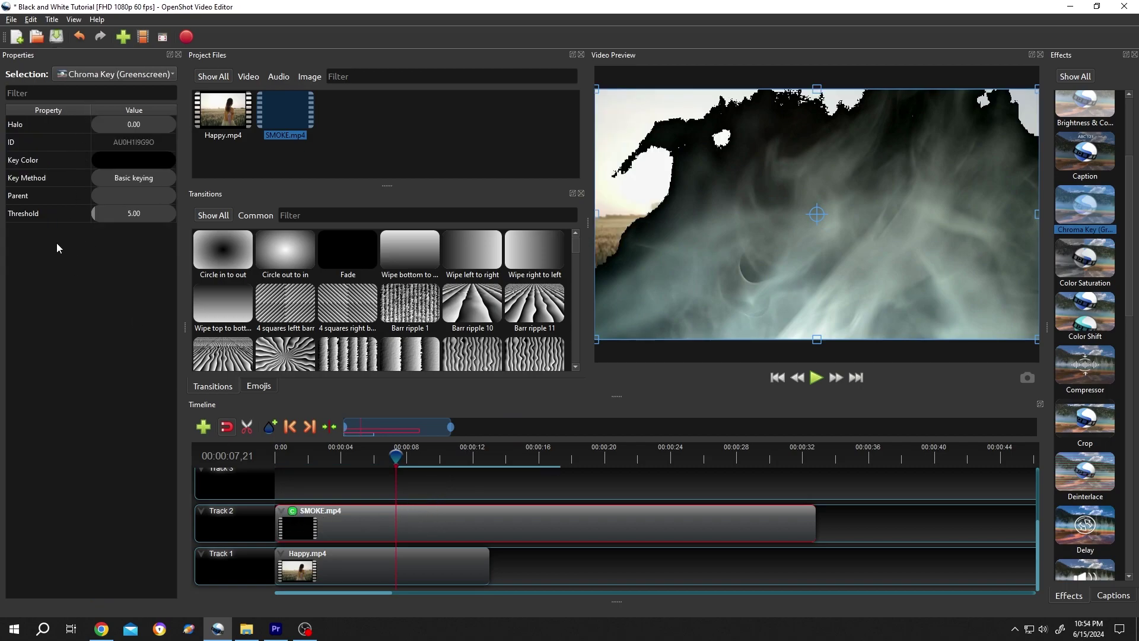
left_click(132, 180)
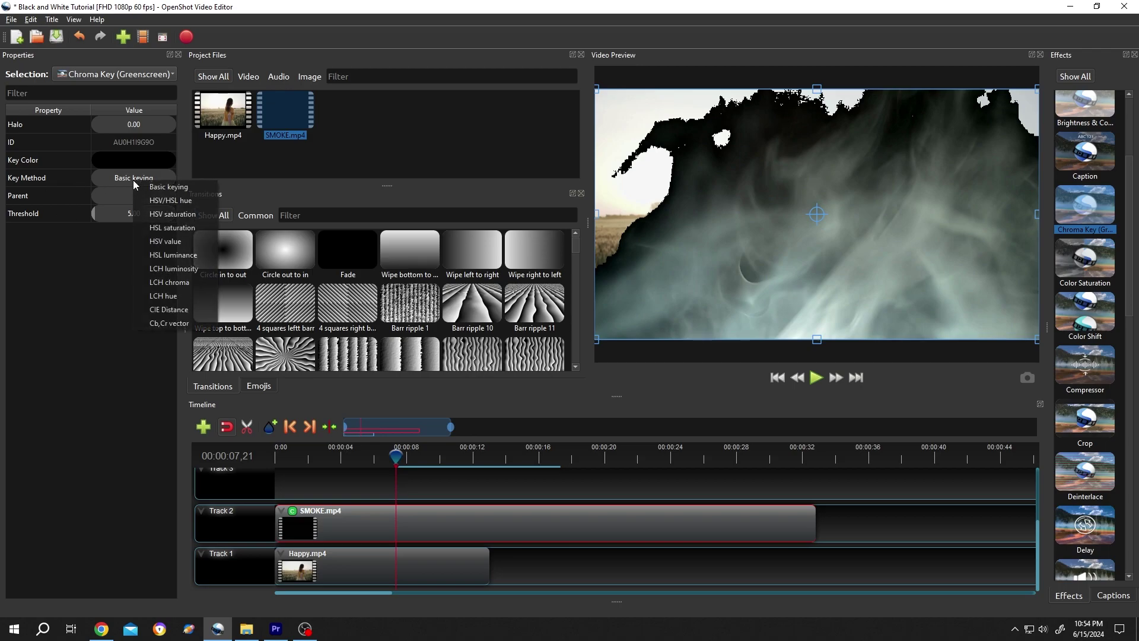
left_click(189, 257)
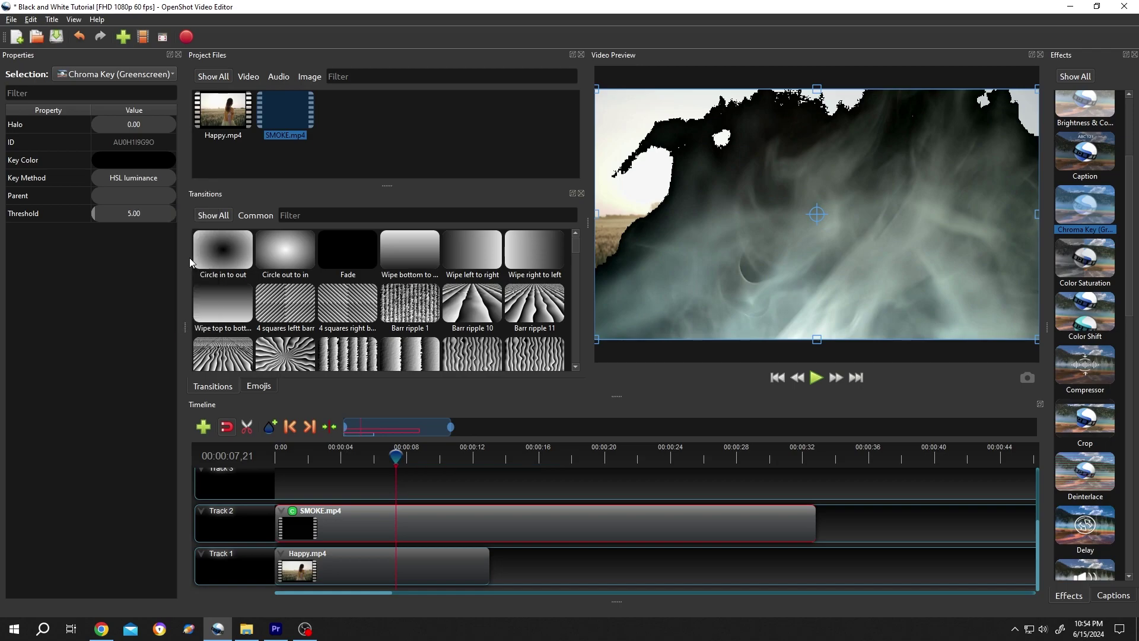
left_click(137, 183)
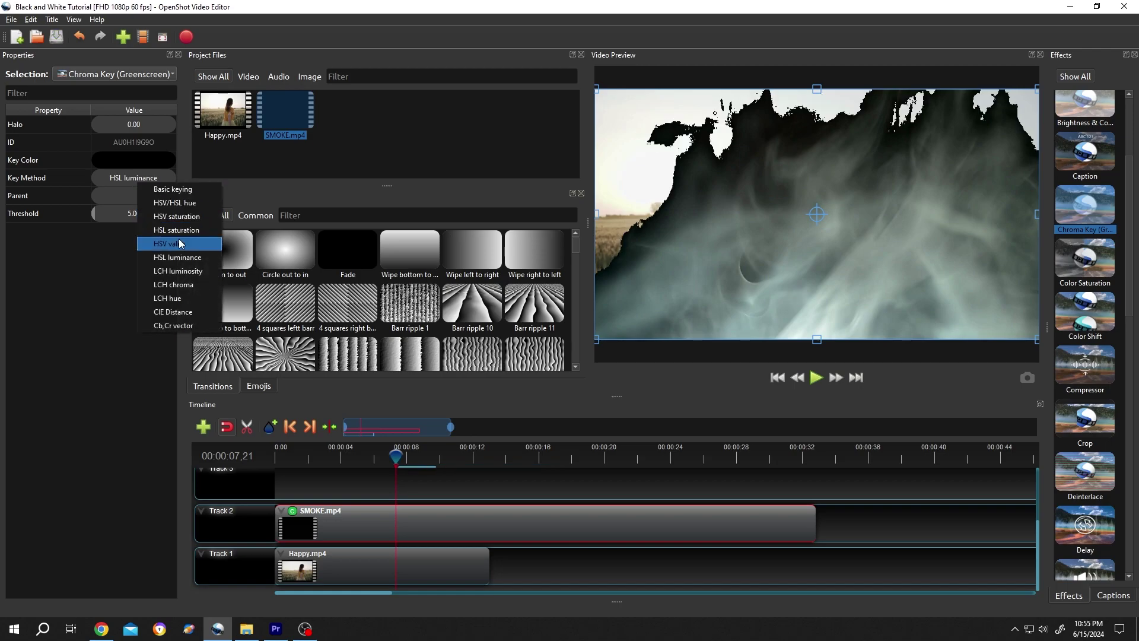
left_click(178, 258)
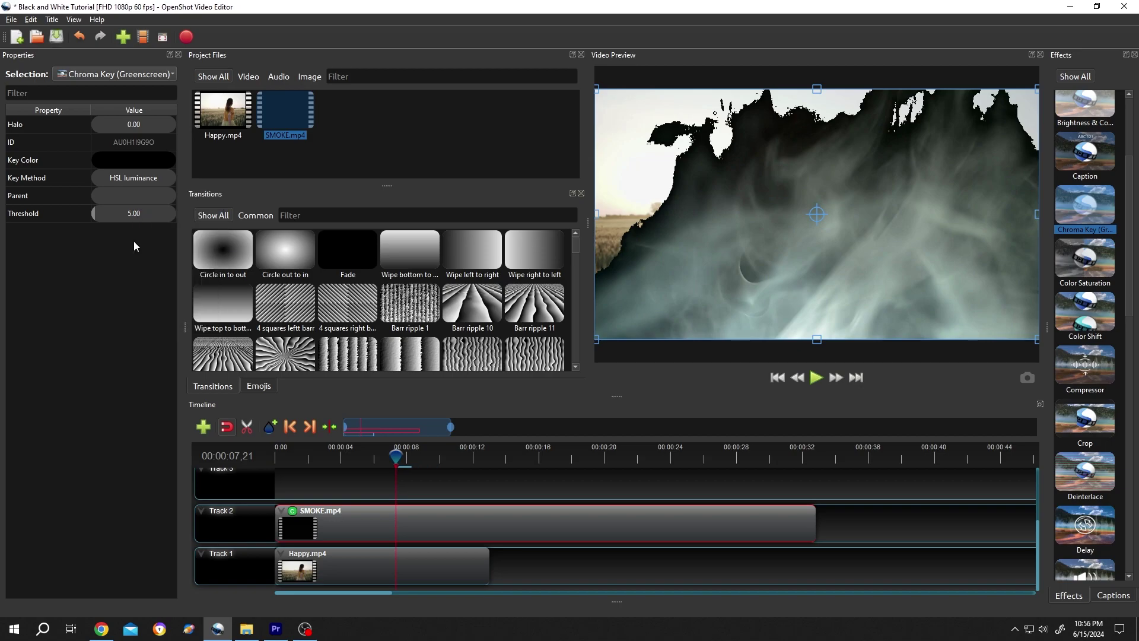
- Try out higher Threshold and Halo values on the Chroma Key
left_click_drag(98, 216, 106, 218)
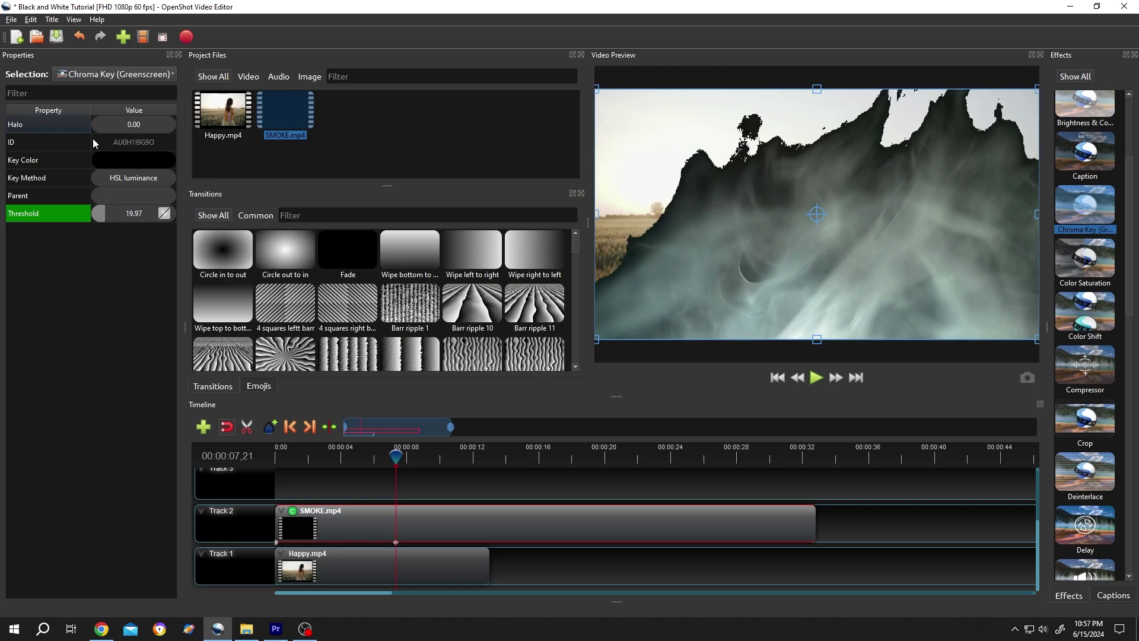
left_click_drag(93, 126, 151, 127)
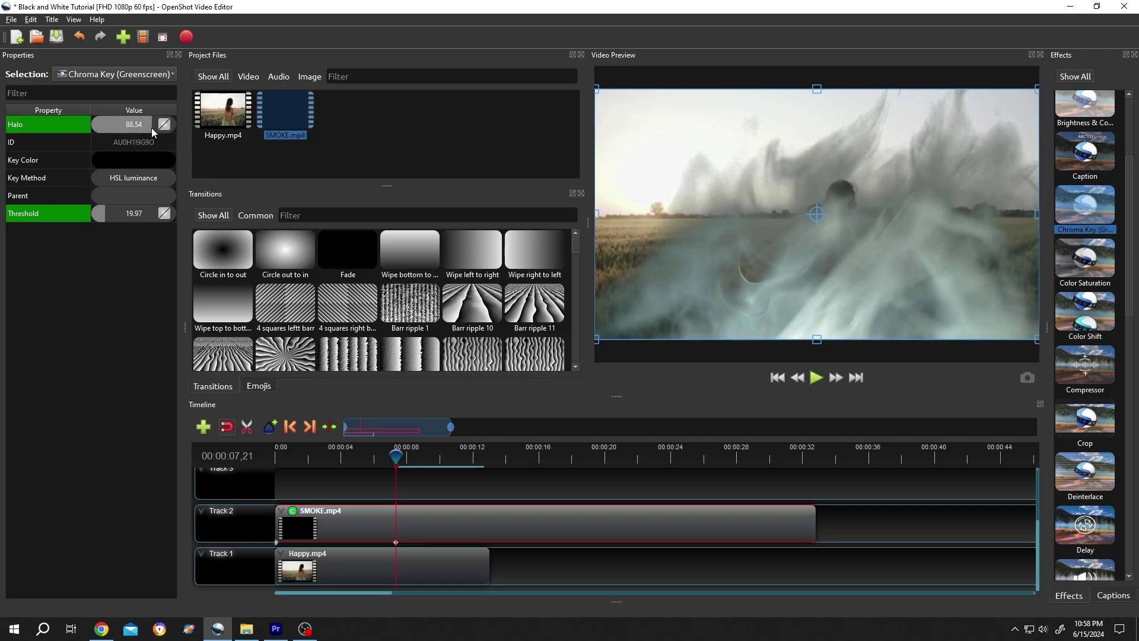
left_click(105, 213)
left_click_drag(107, 213, 116, 213)
- Remove the Halo and Threshold keyframes, resetting them to 0 and 5
right_click(54, 123)
left_click(93, 186)
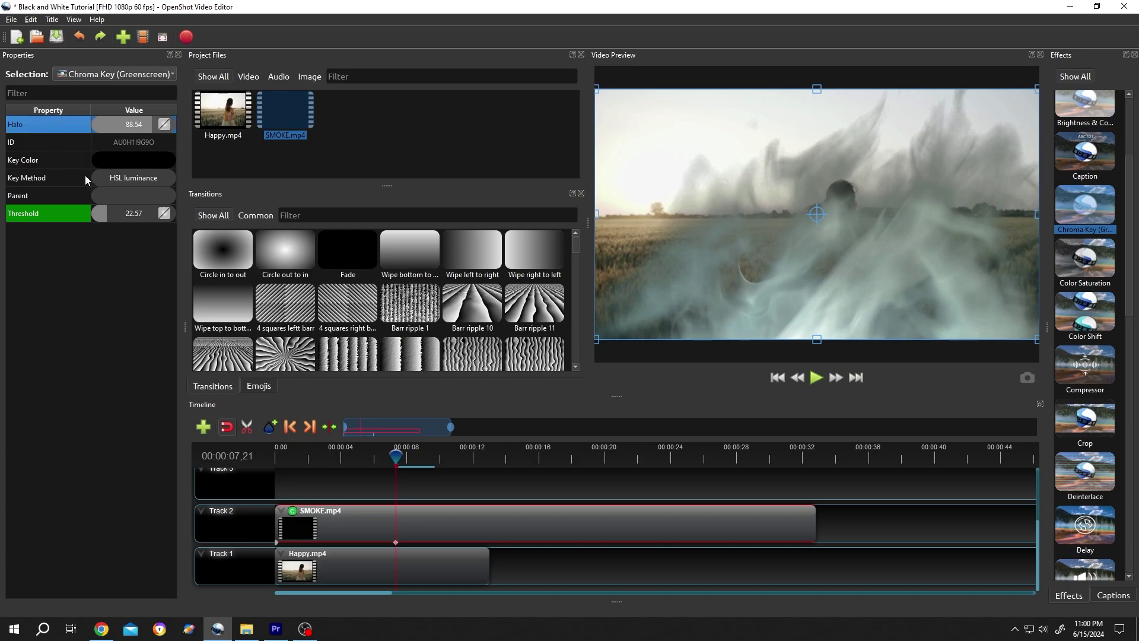
right_click(42, 213)
left_click(76, 274)
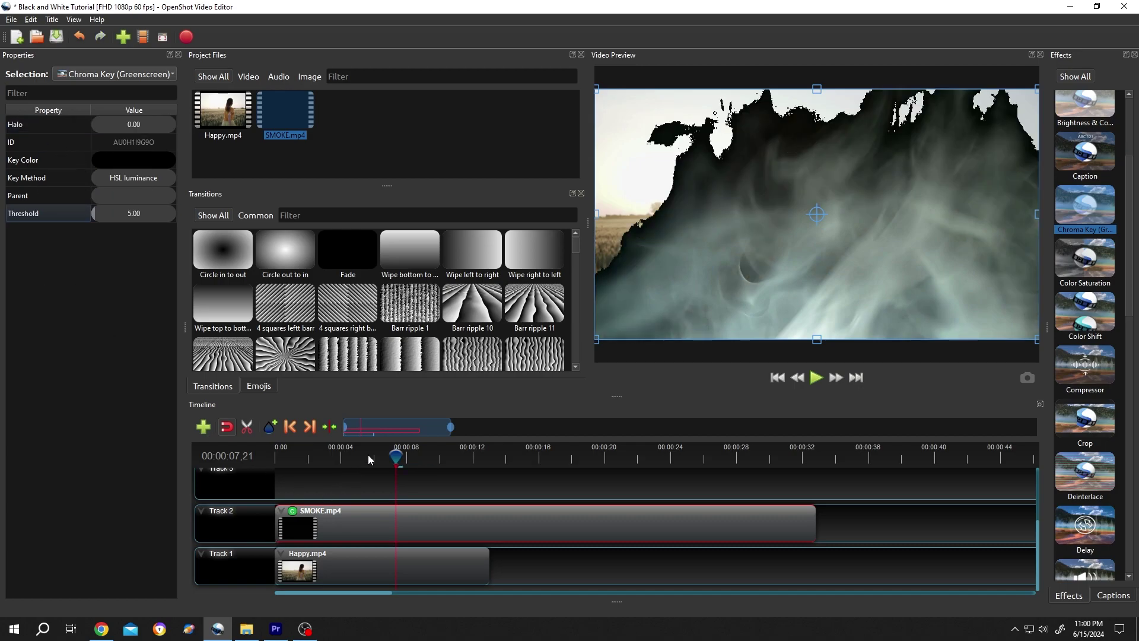
- Set Chroma Key Halo to 88 and Threshold to 28, then play the composite
left_click_drag(399, 454, 275, 455)
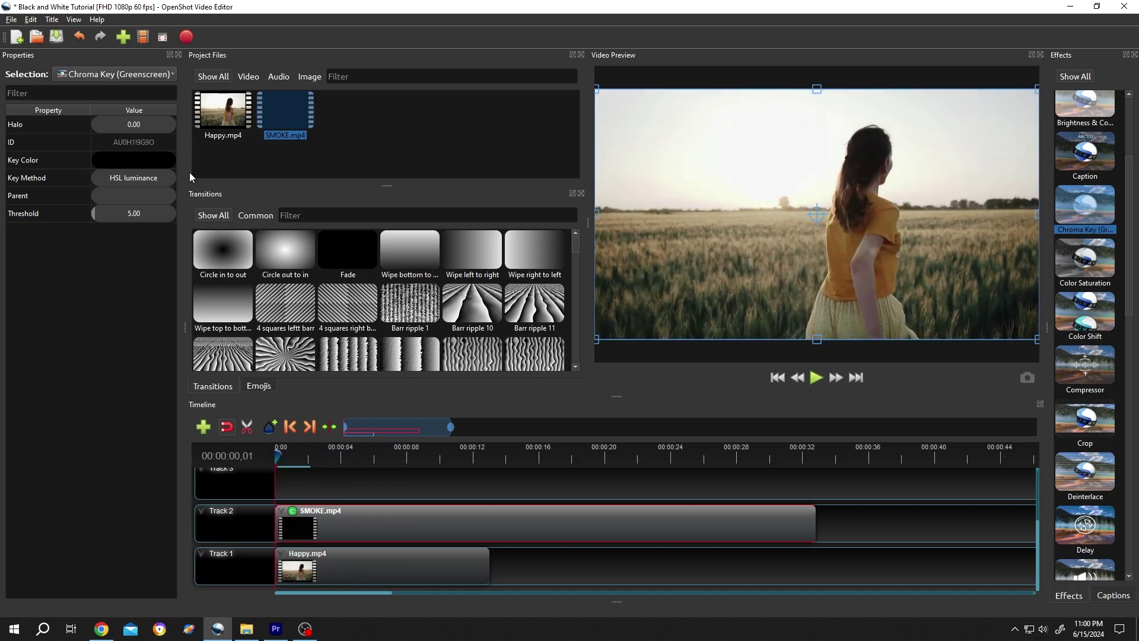
left_click(146, 124)
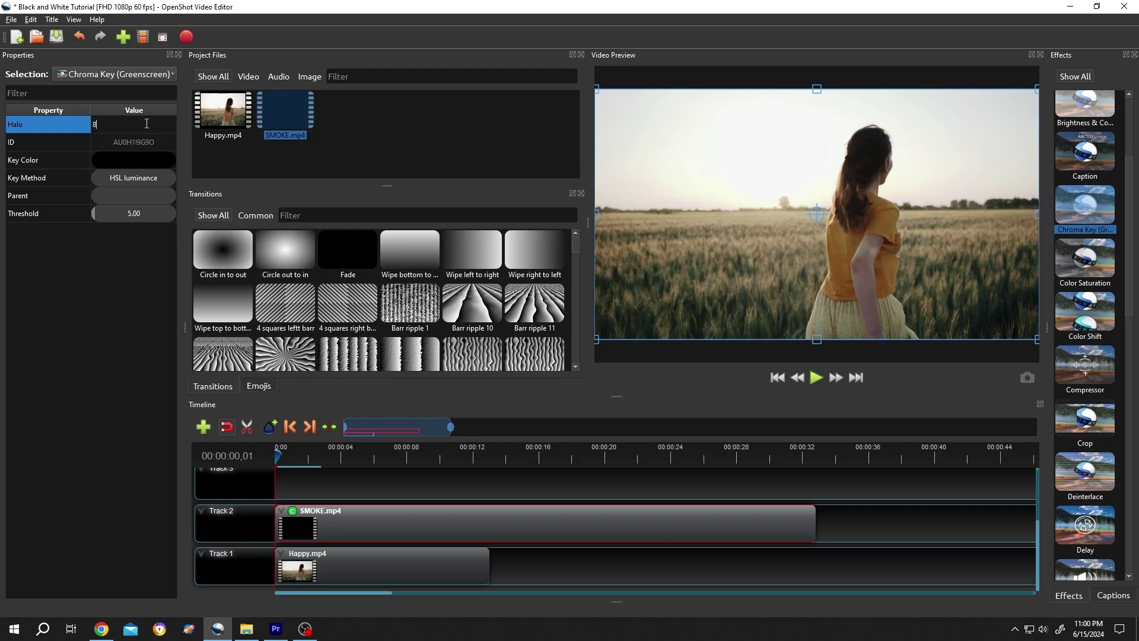
type("8.00")
left_click(145, 124)
double_click(143, 213)
type("28")
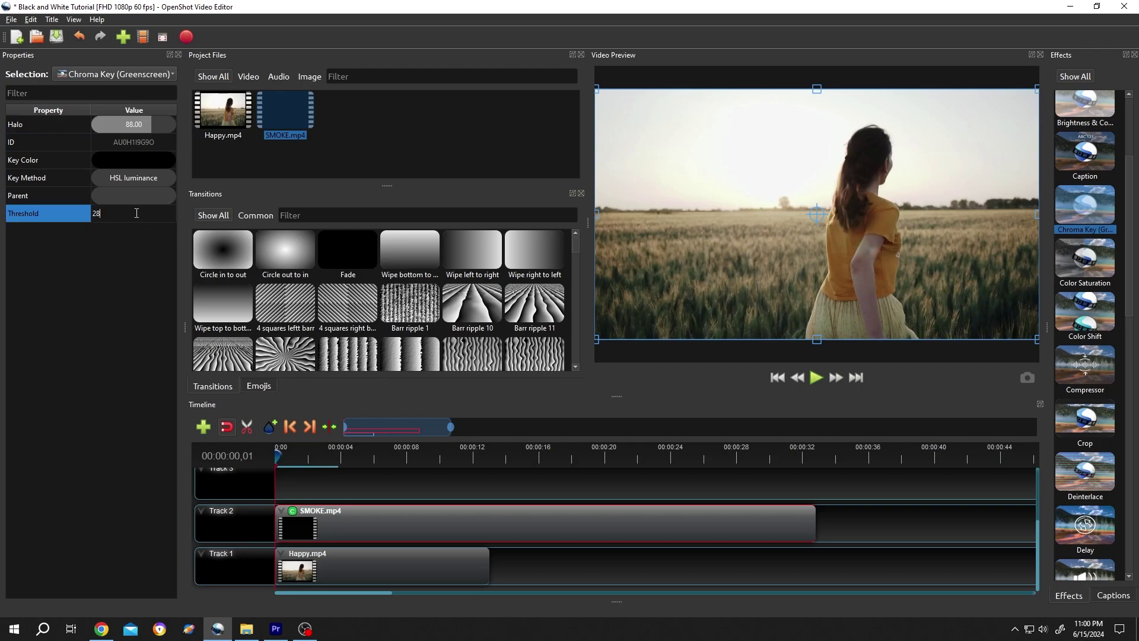
type("8.00")
key("Return")
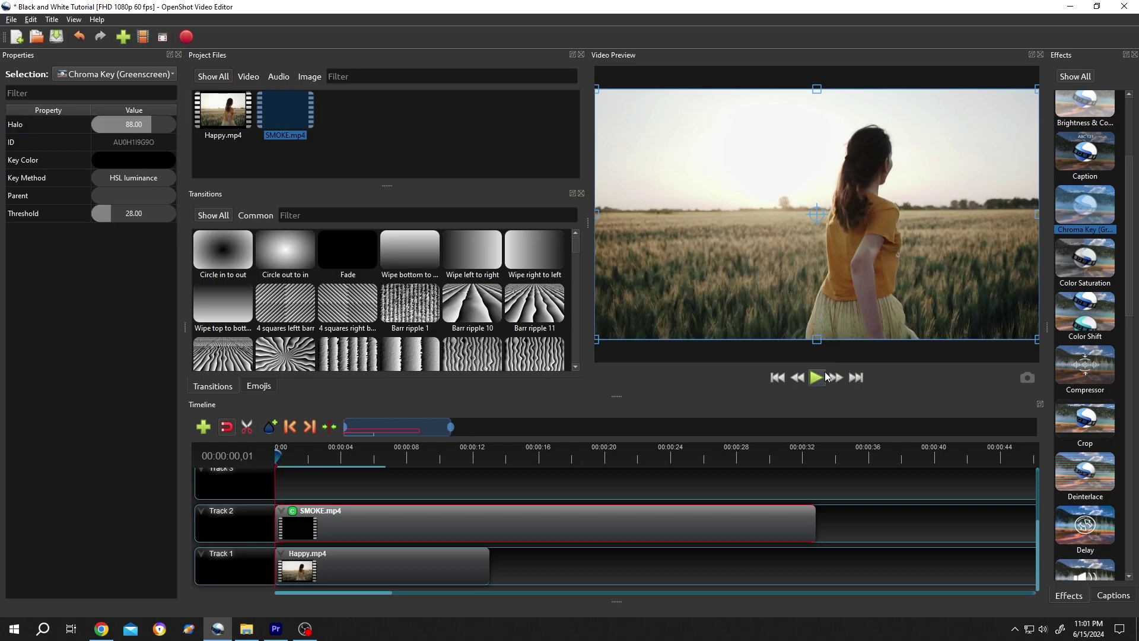
left_click(821, 377)
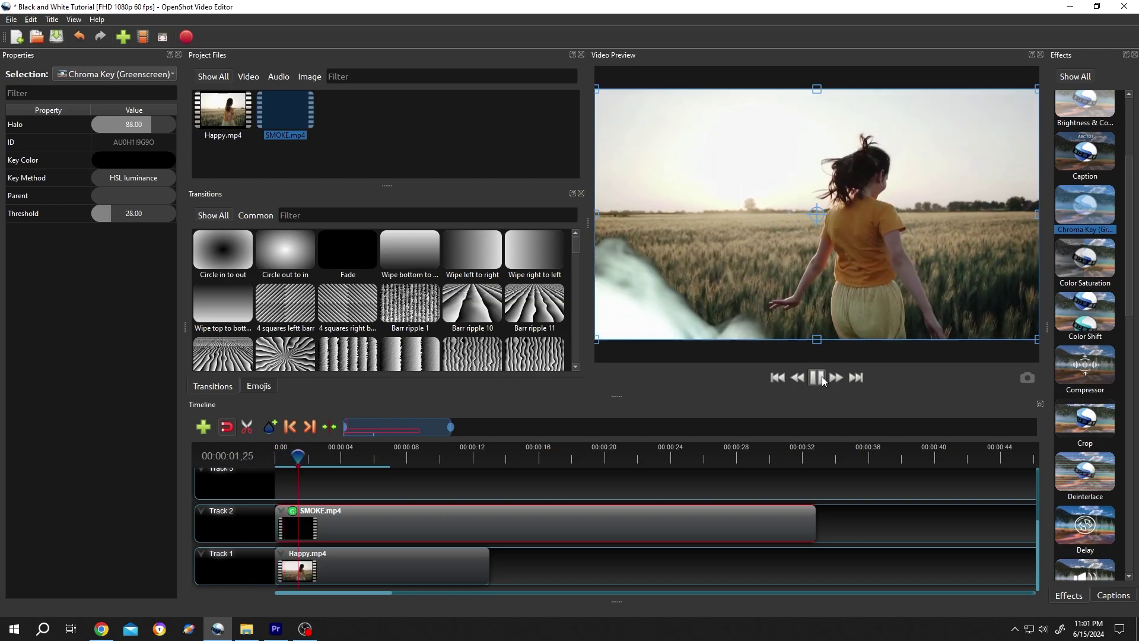